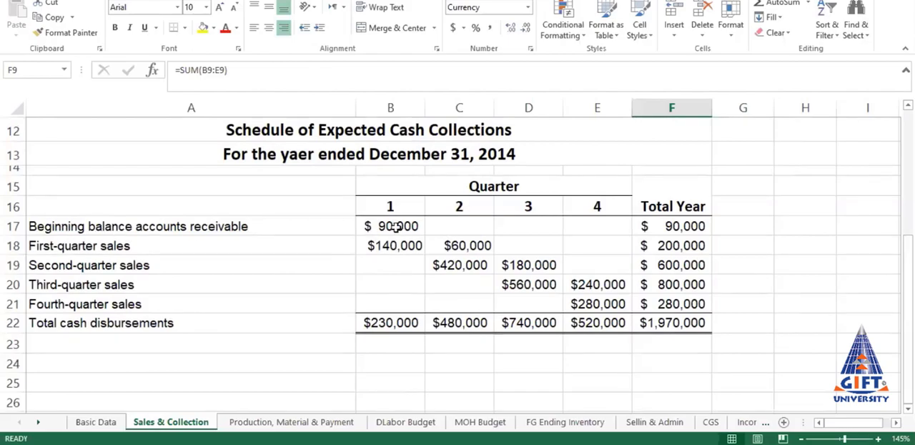
Step: In B17, link the quarter 1 beginning accounts receivable balance to cell B8 of the Basic Data sheet
click(399, 228)
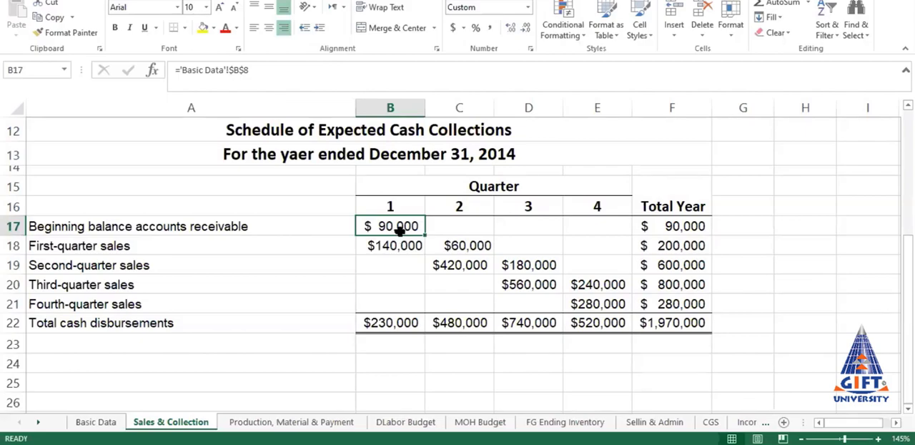
text(=)
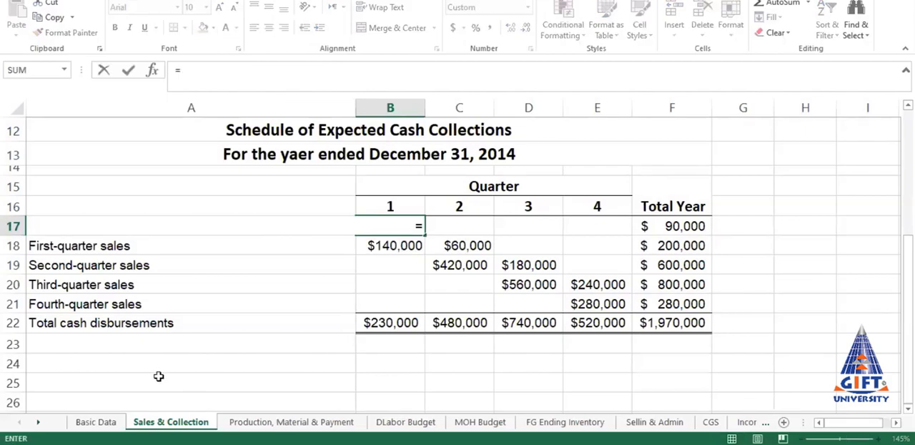
click(105, 422)
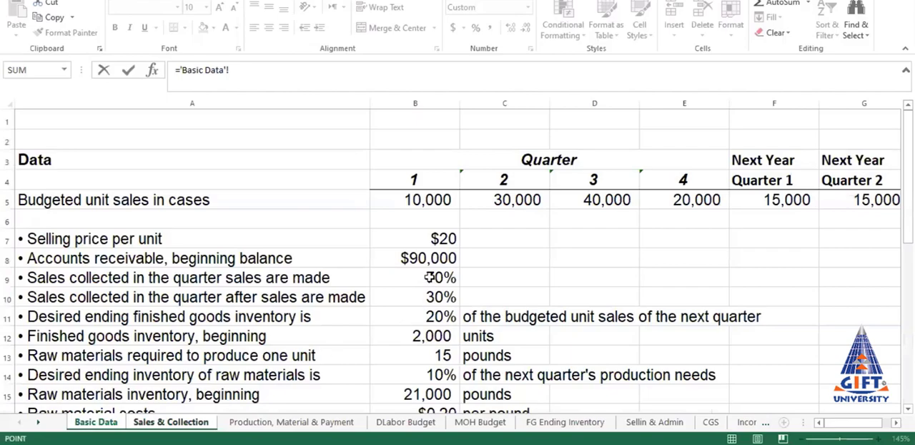
click(417, 258)
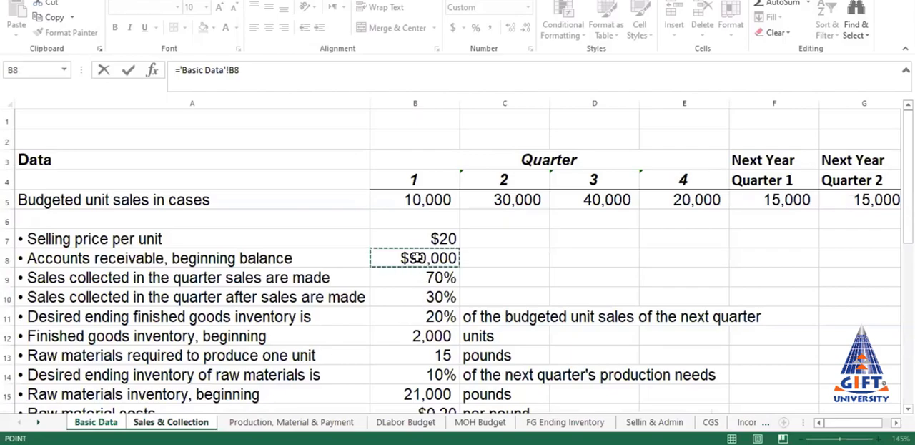
key(Return)
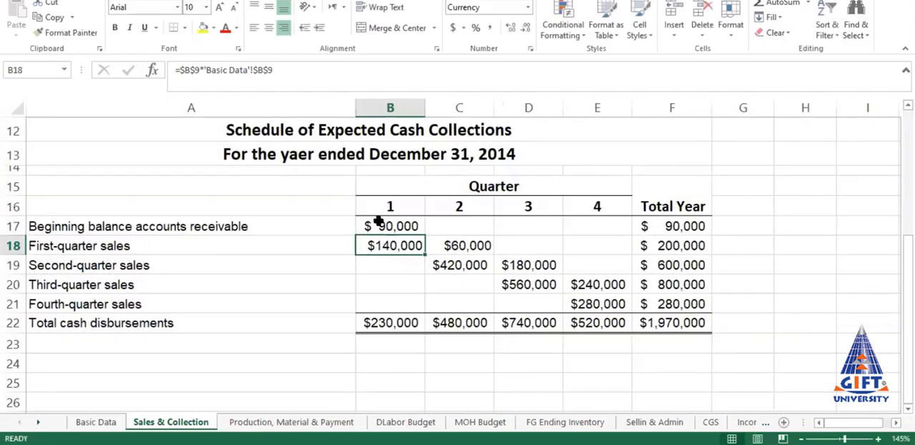
click(384, 226)
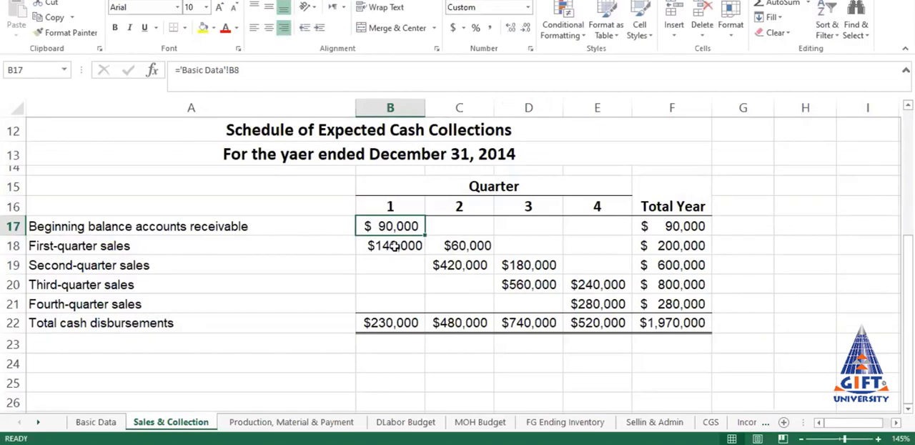
Step: In B18, calculate first-quarter sales collected in quarter 1 as total sales B9 times the same-quarter collection rate in Basic Data B9
click(393, 246)
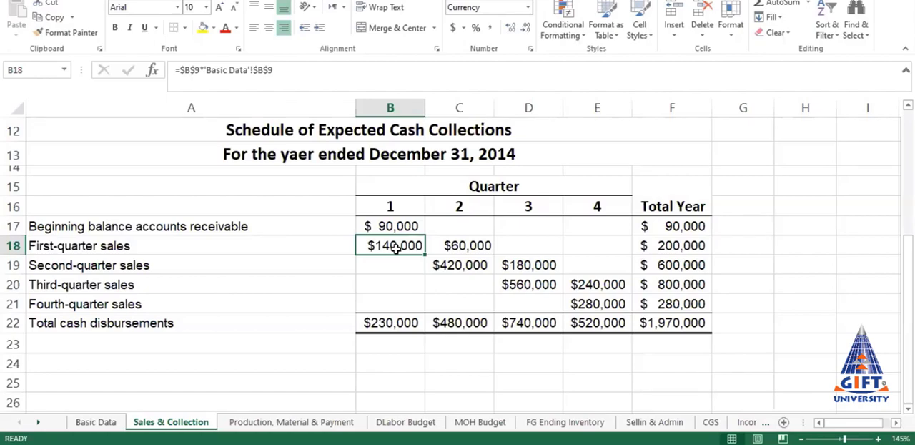
scroll(396, 247, up, 2)
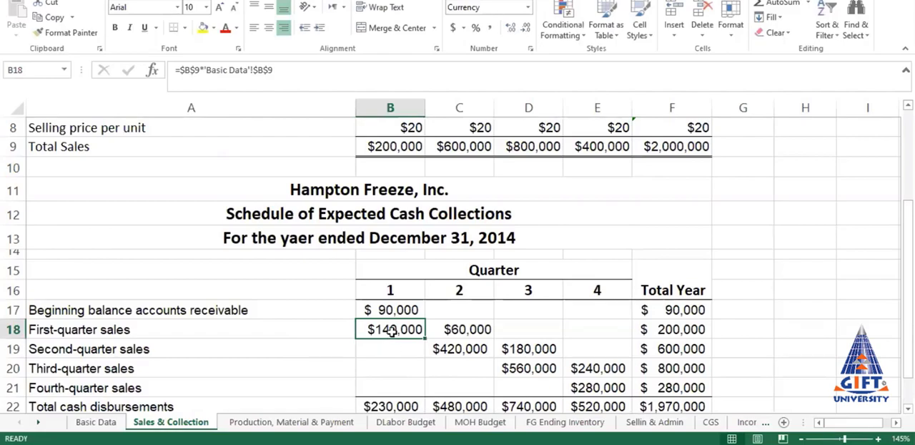
text(=)
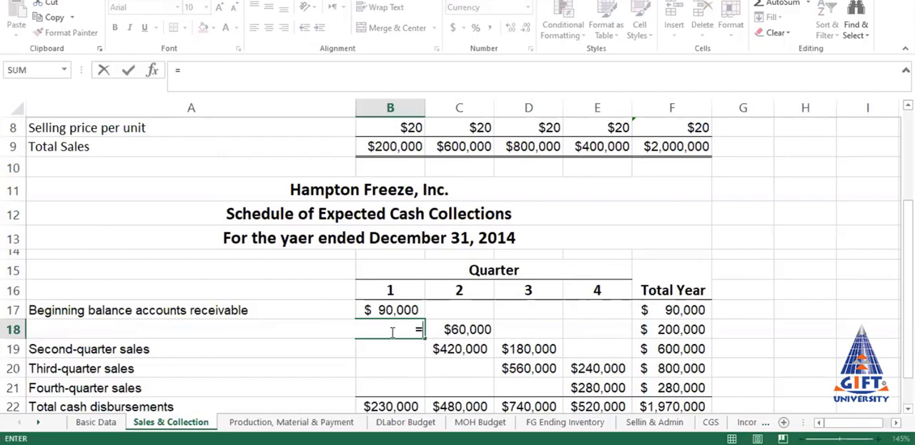
click(393, 148)
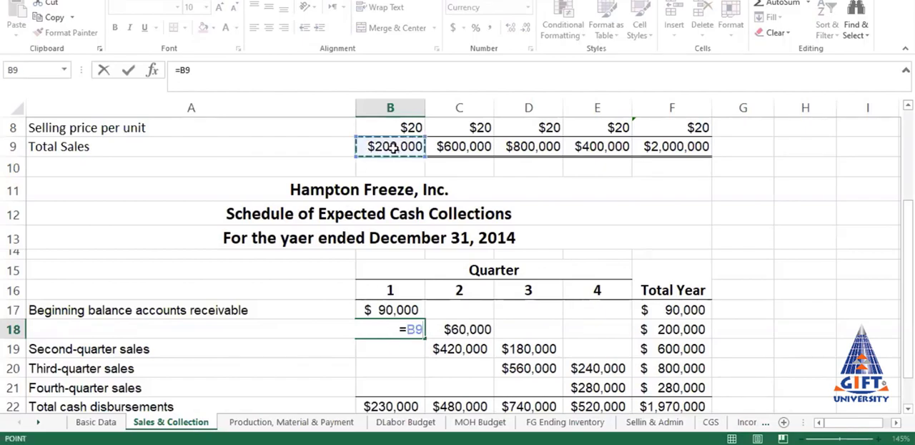
text(*)
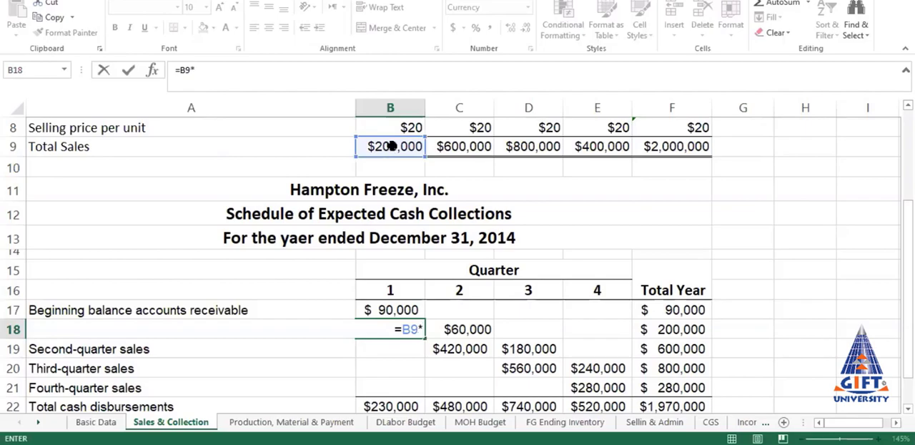
click(98, 422)
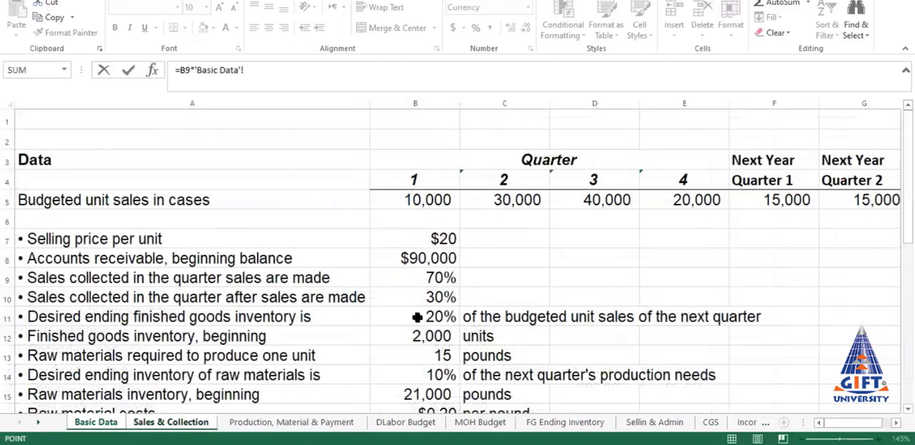
click(428, 277)
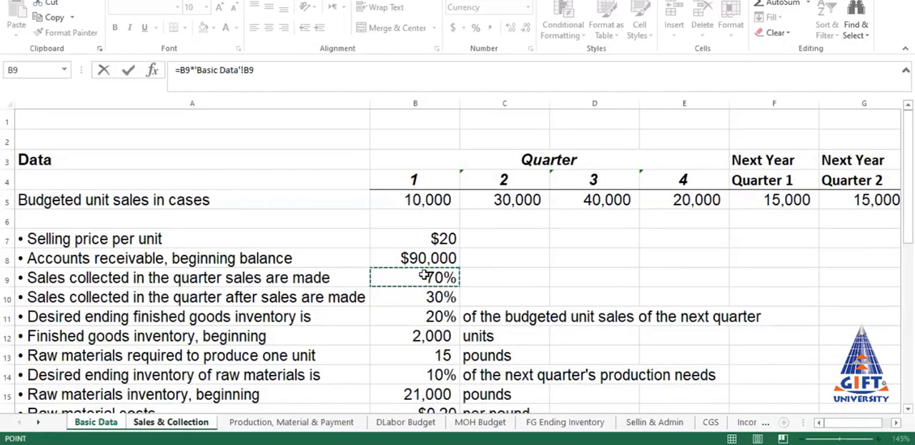
key(Return)
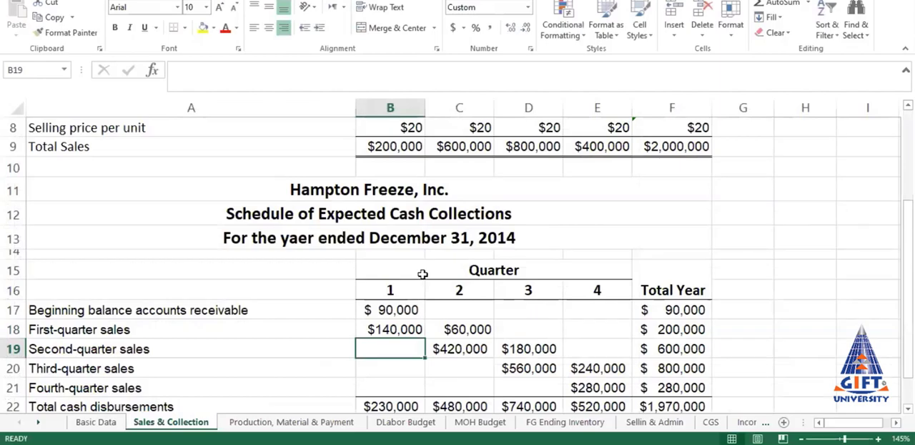
click(384, 328)
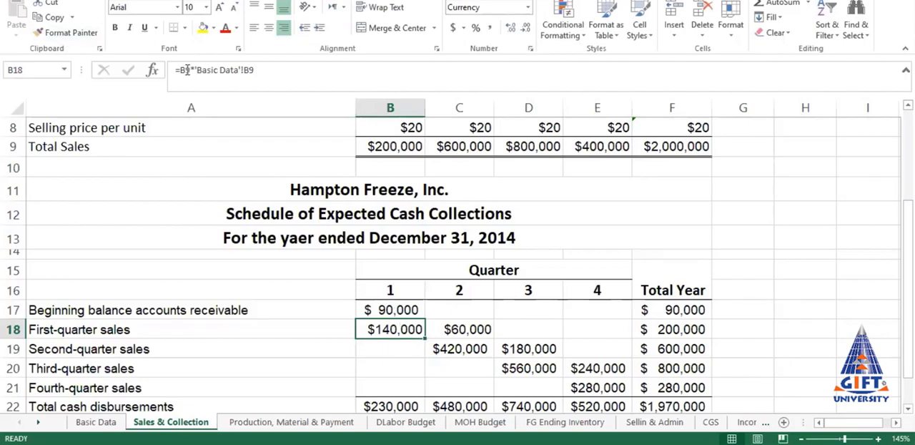
click(265, 71)
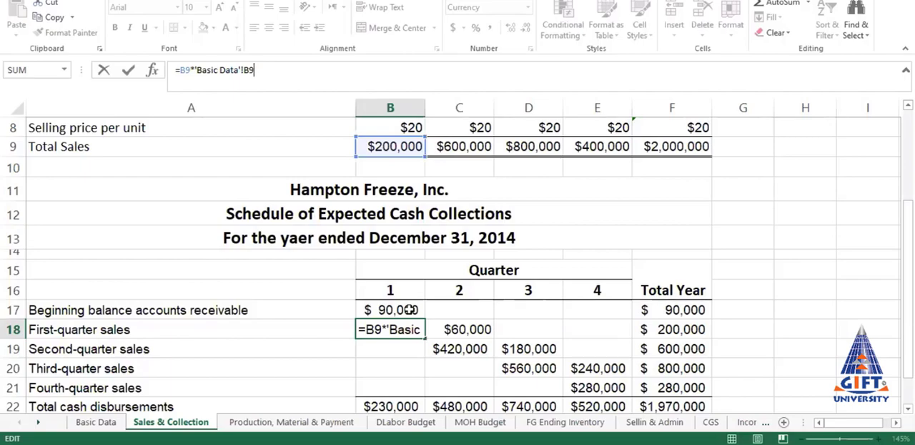
click(94, 422)
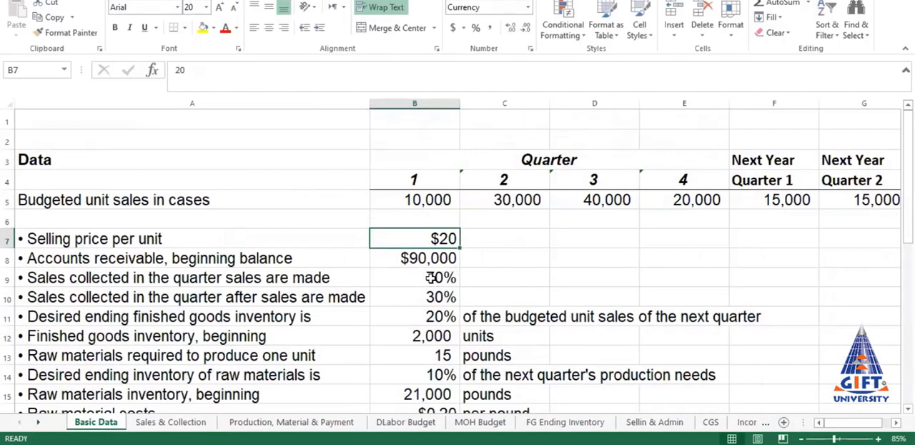
click(182, 424)
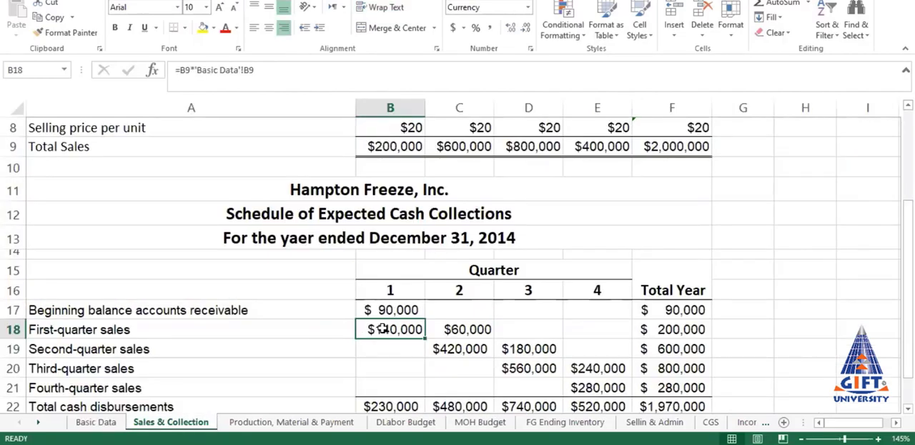
Step: In C18, calculate first-quarter sales collected in quarter 2 as total sales B9 times the following-quarter collection rate in Basic Data B10
click(464, 329)
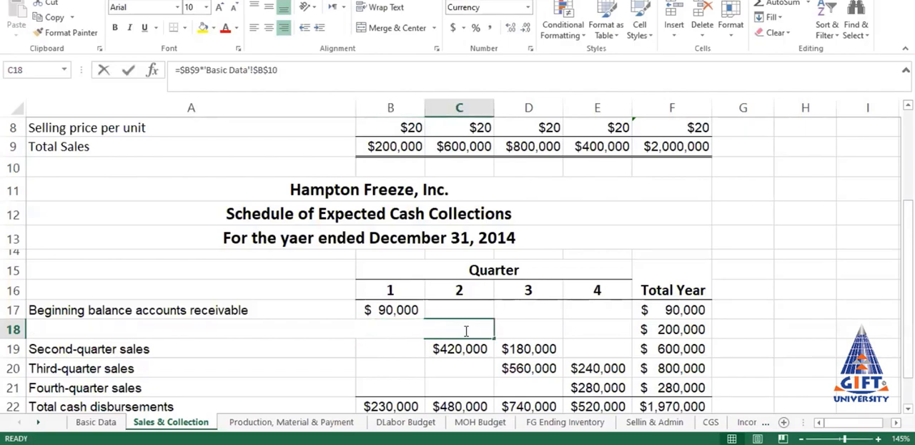
text(=)
click(382, 147)
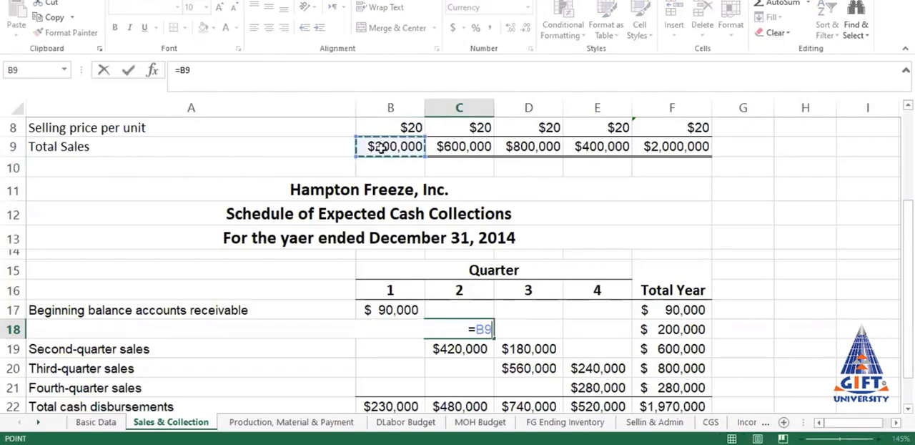
text(*)
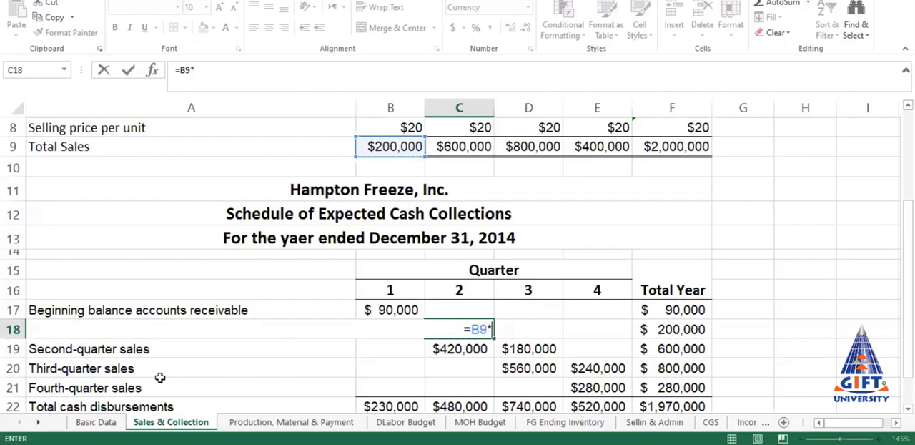
click(108, 423)
click(445, 296)
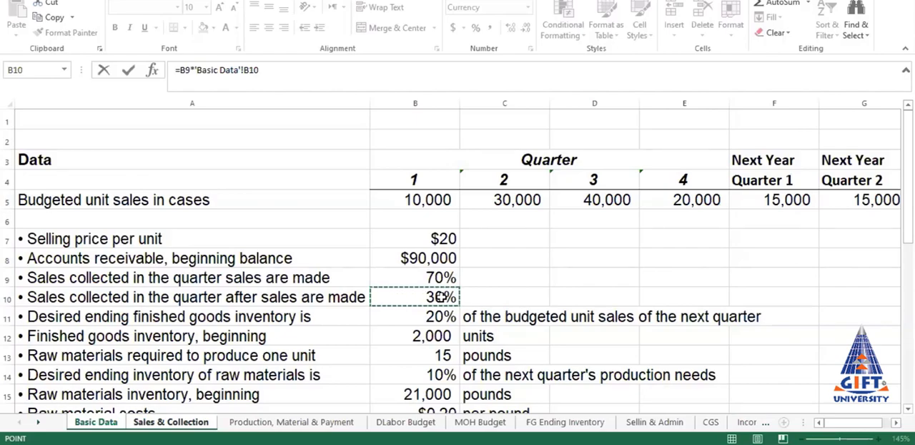
key(Return)
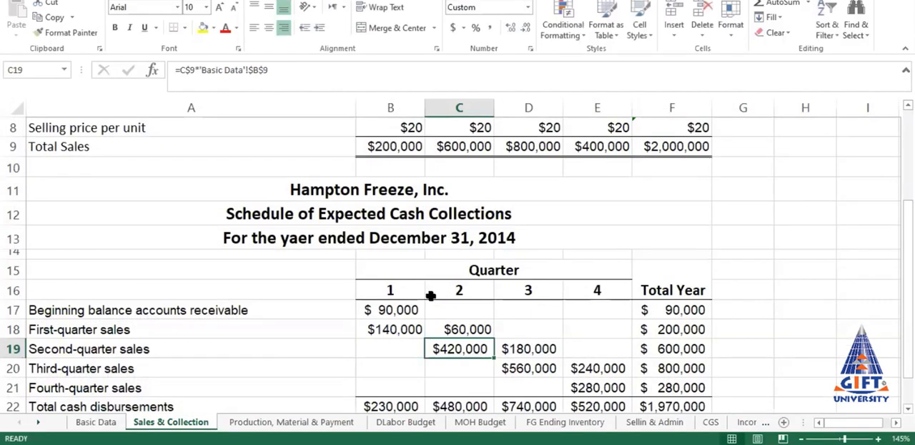
click(466, 328)
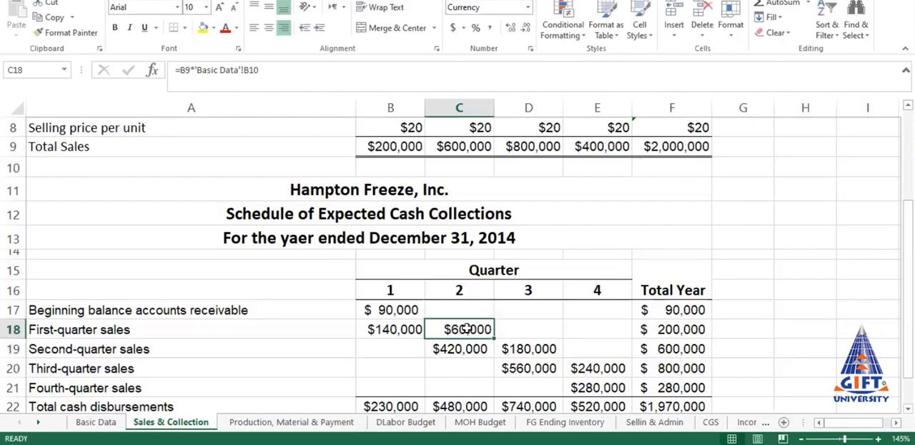
Step: Fix the row of the total sales reference in the B18 formula by changing it to B$9
click(388, 328)
click(468, 331)
click(406, 329)
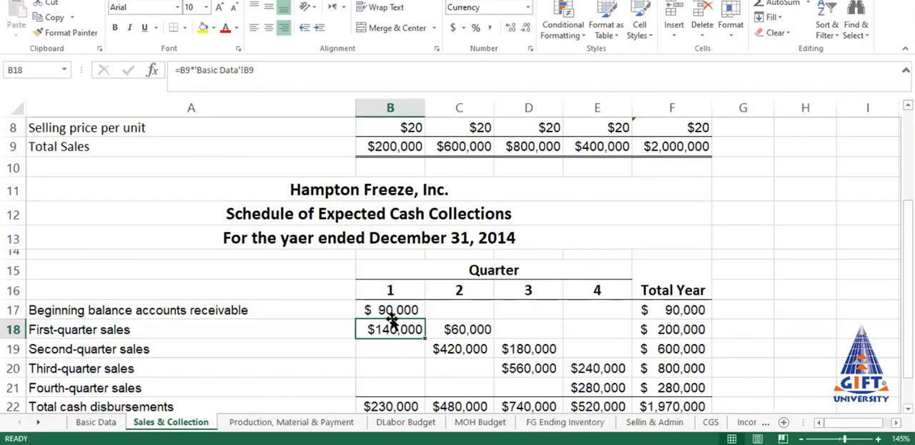
click(186, 70)
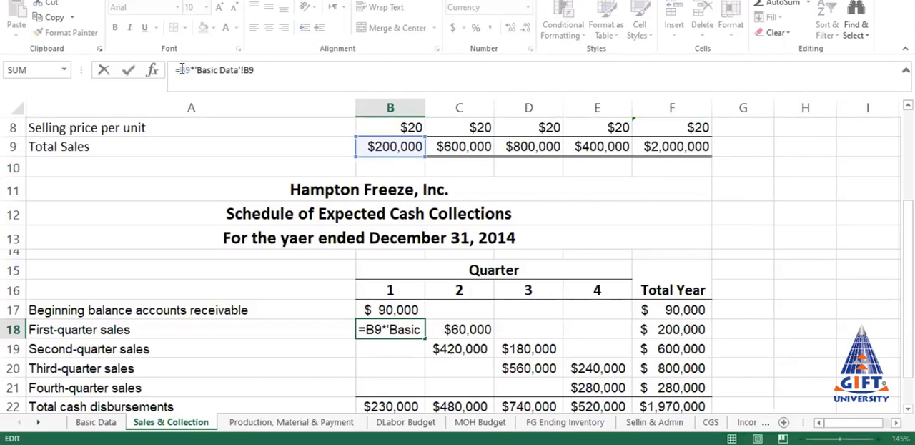
text($)
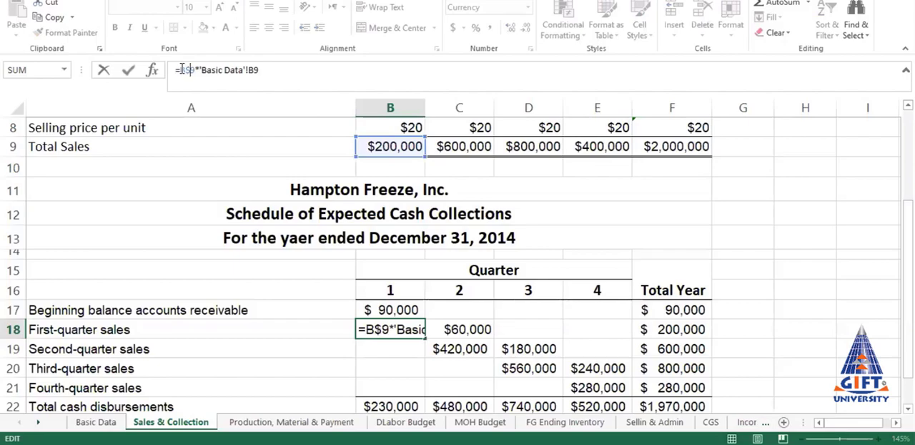
key(Return)
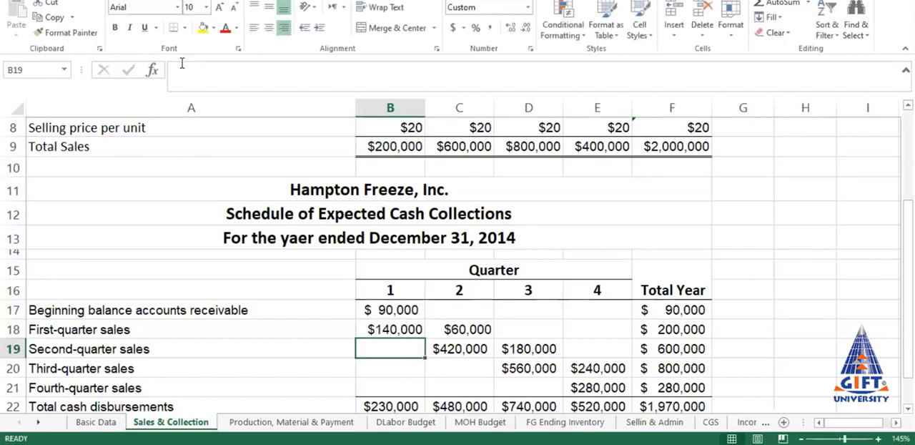
click(395, 329)
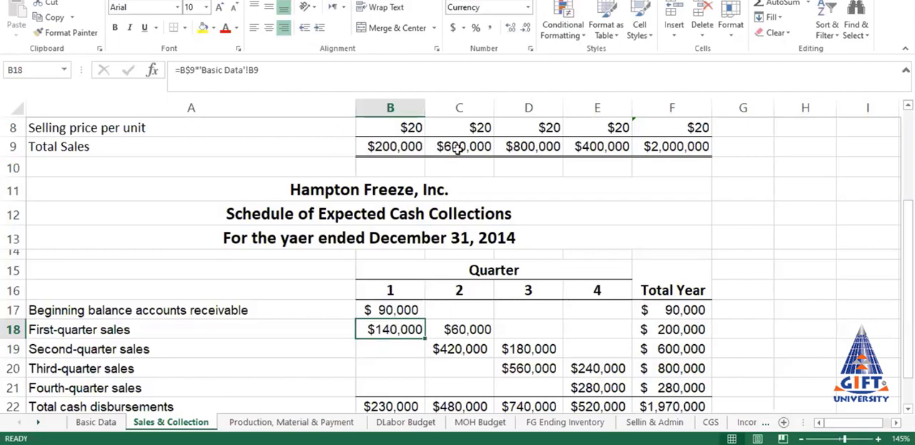
Step: Make the total sales reference in the C18 formula row-absolute as B$9
click(472, 329)
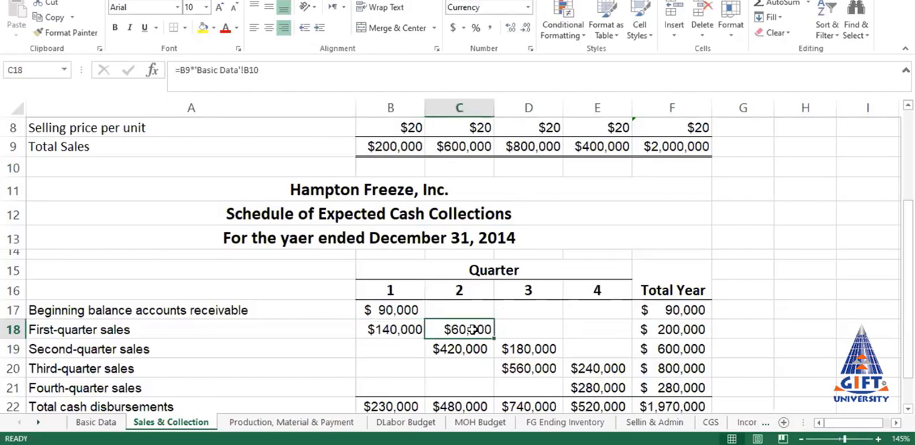
click(187, 71)
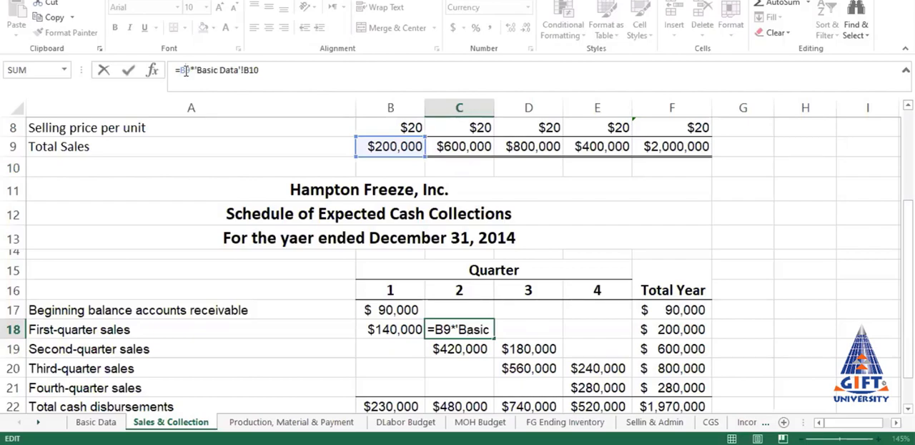
text($)
key(Return)
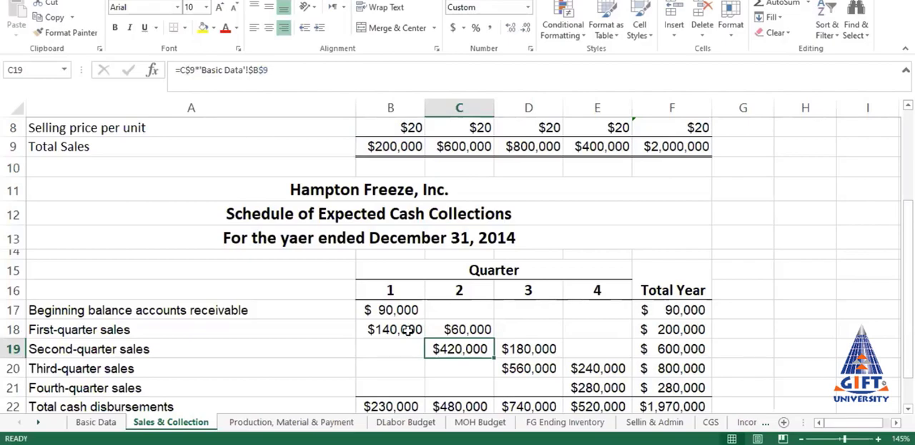
Step: In the B18 formula, make the Basic Data collection rate reference fully absolute as $B$9
click(408, 330)
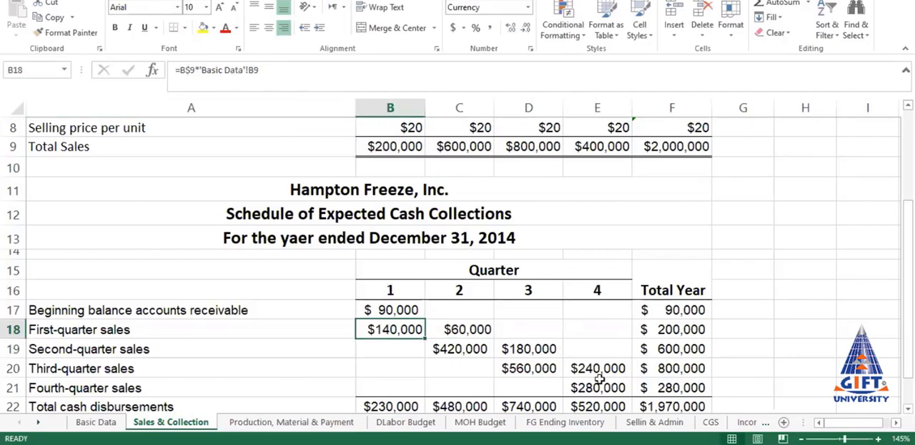
click(252, 70)
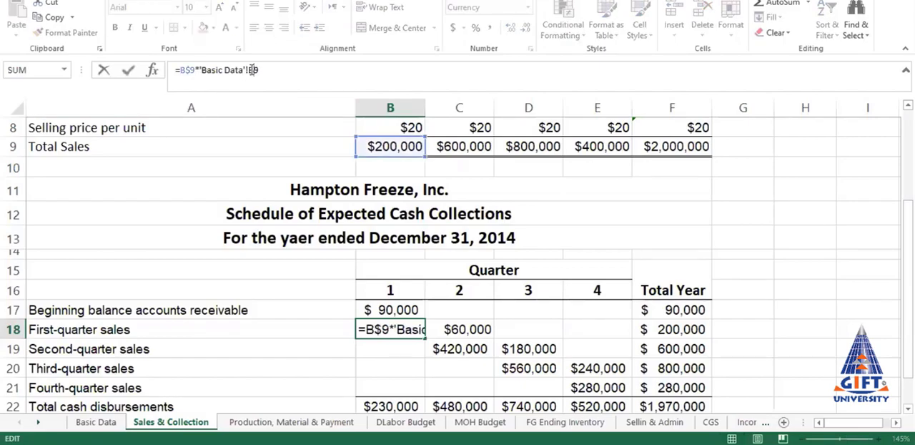
text($B)
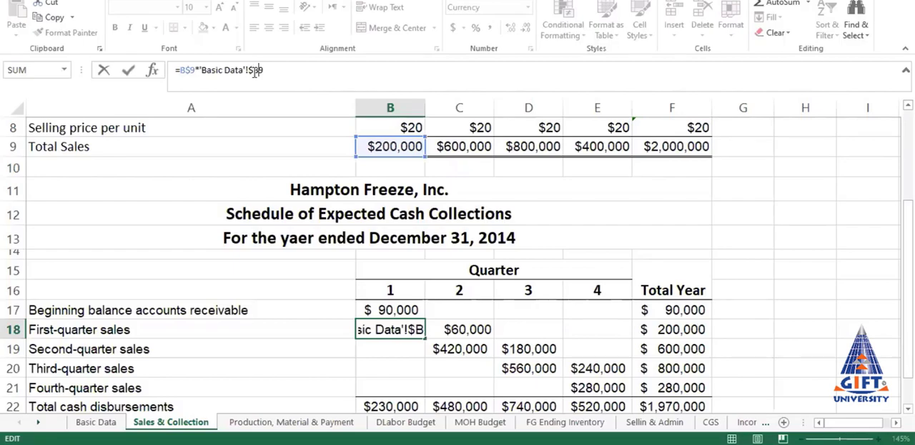
text($9)
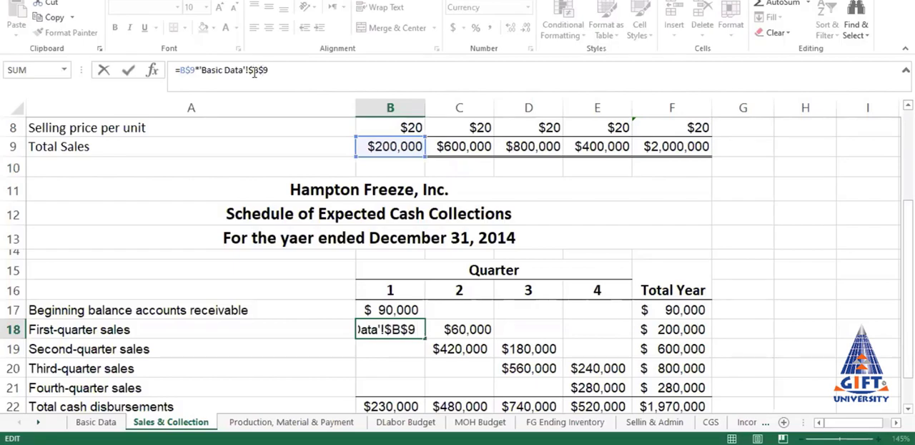
key(Return)
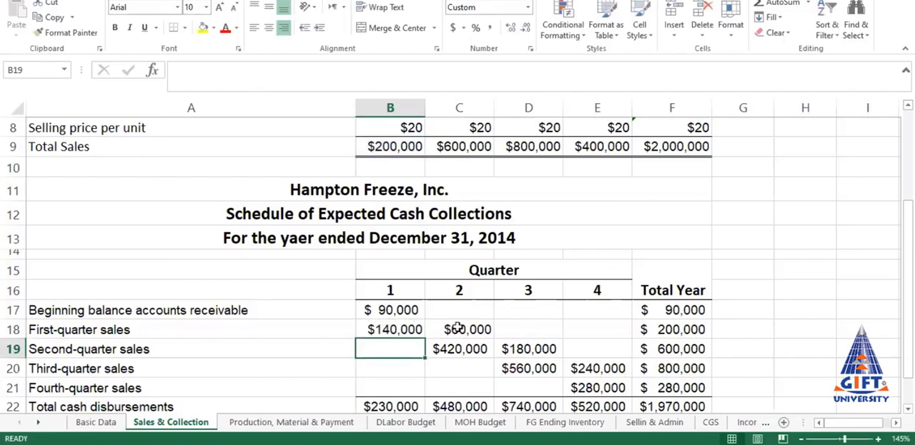
Step: In the C18 formula, change the following-quarter collection rate reference to the absolute 'Basic Data'!$B$10
click(458, 329)
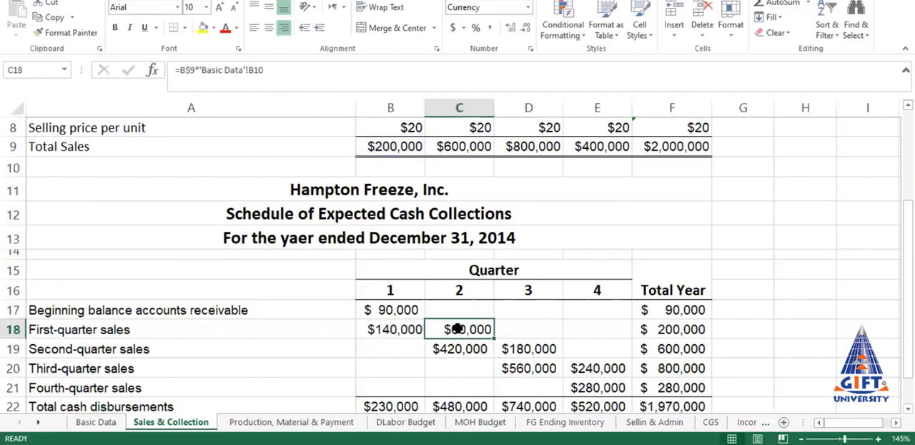
click(254, 71)
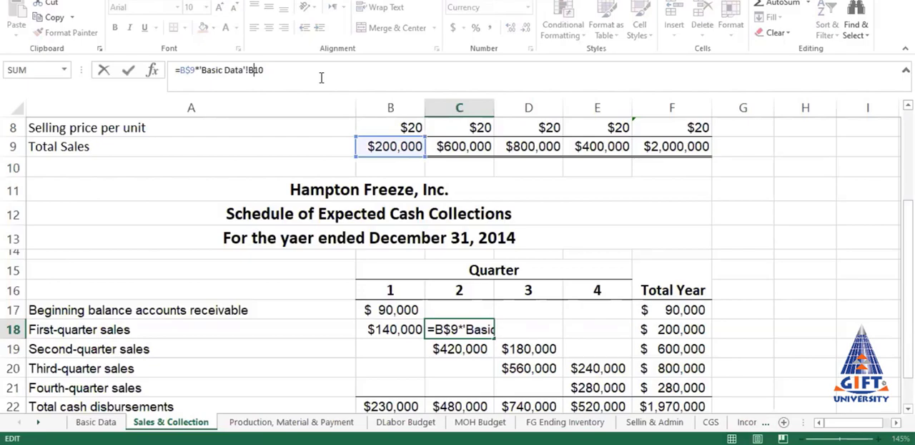
key(F4)
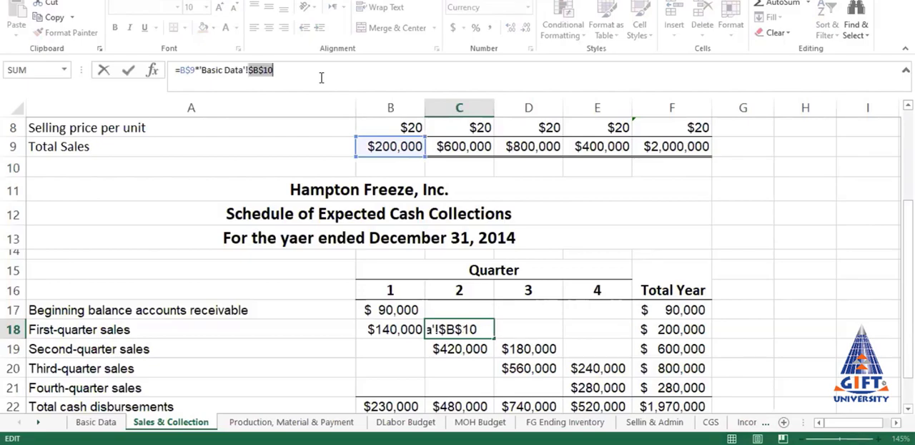
key(Return)
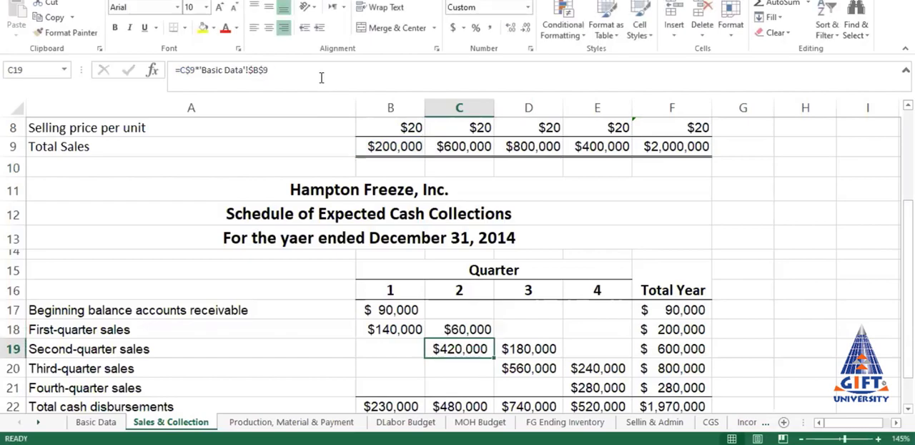
Step: Copy the first-quarter collection formulas in B18:C18 into the second-quarter sales row, starting at C19
drag(402, 328, 461, 330)
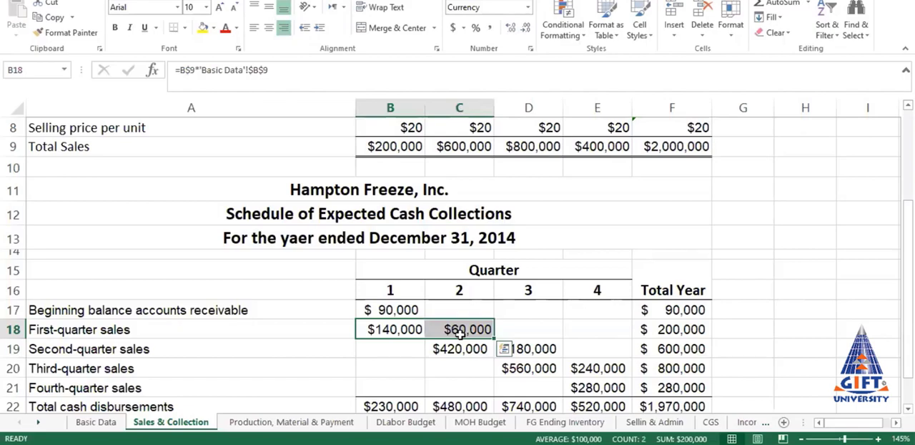
key(ctrl+c)
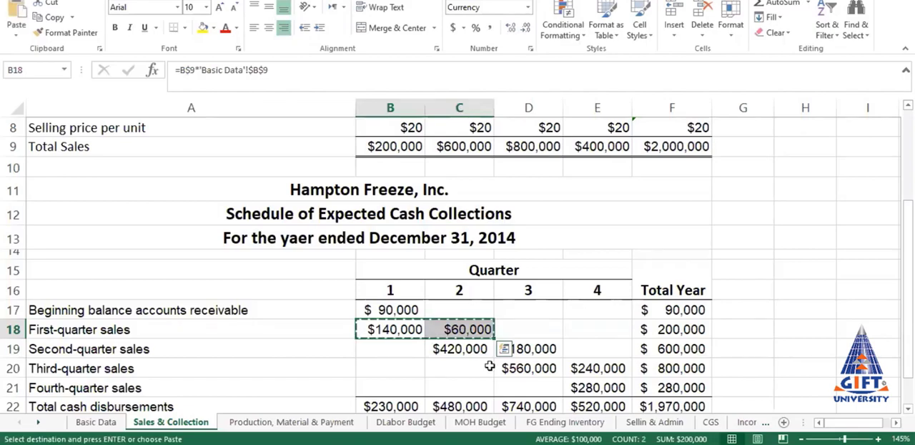
click(466, 349)
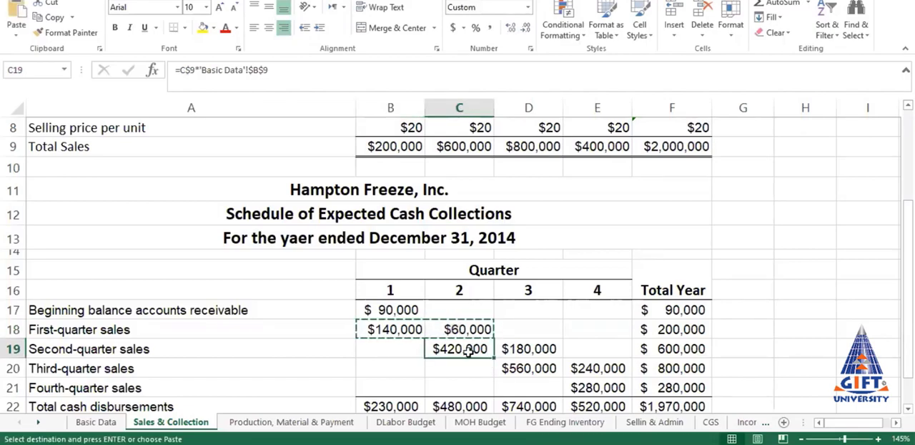
key(Return)
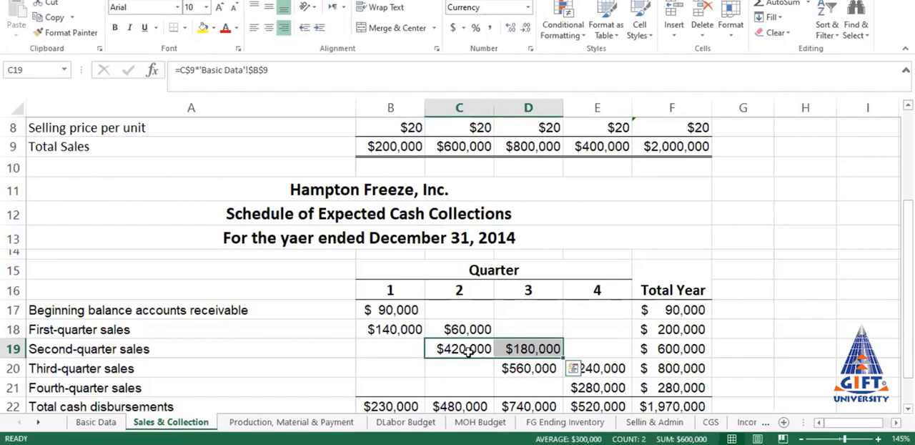
Step: Examine the cell references in the pasted second-quarter formulas in C19 and D19
click(468, 349)
key(Right)
key(Left)
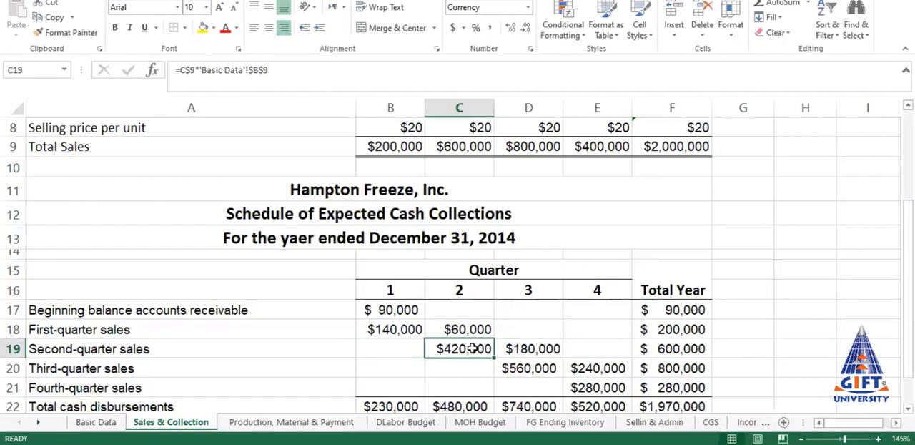
click(284, 77)
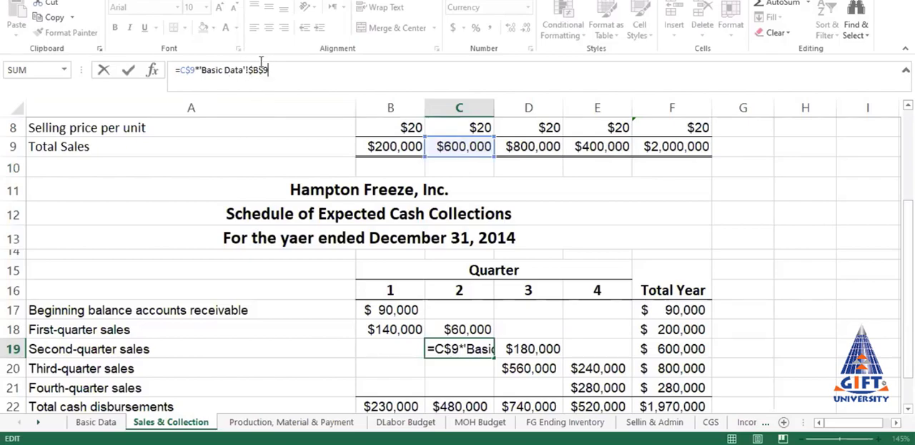
click(530, 348)
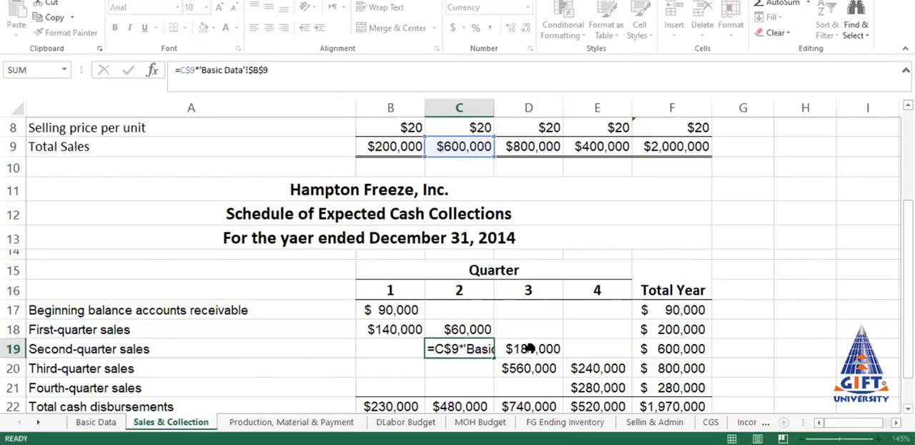
click(281, 73)
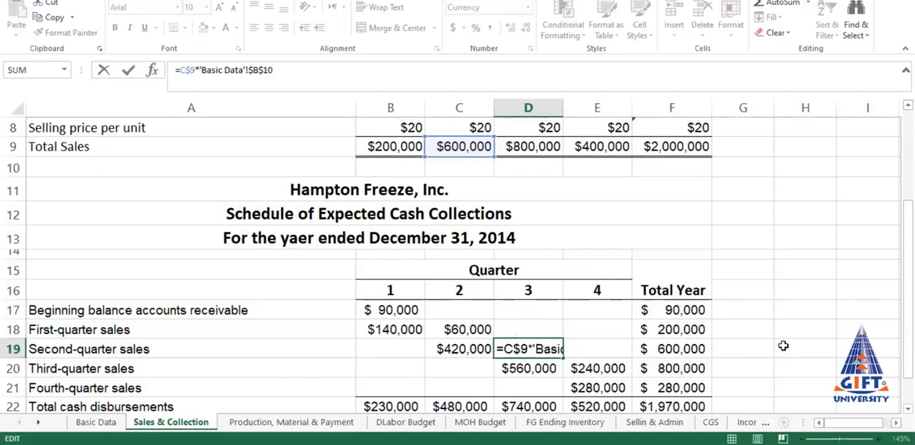
key(Return)
Step: Copy the second-quarter collection formulas in C19:D19 to D20:E20 for third-quarter sales
drag(452, 346, 519, 351)
key(ctrl+c)
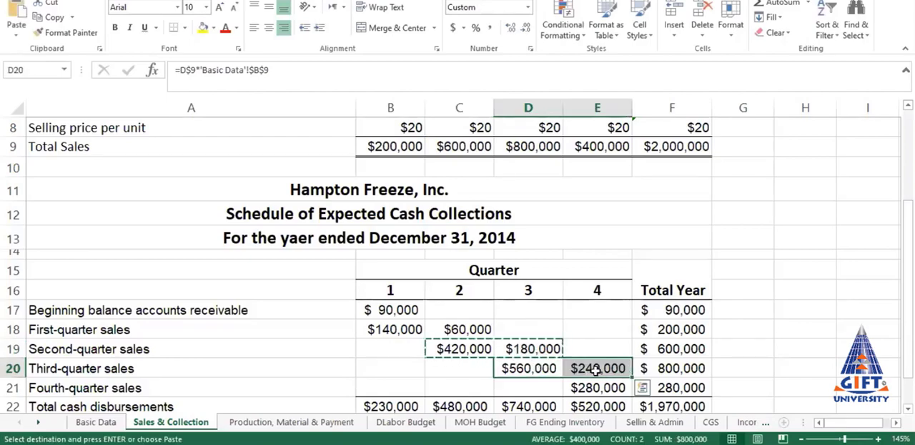
key(Return)
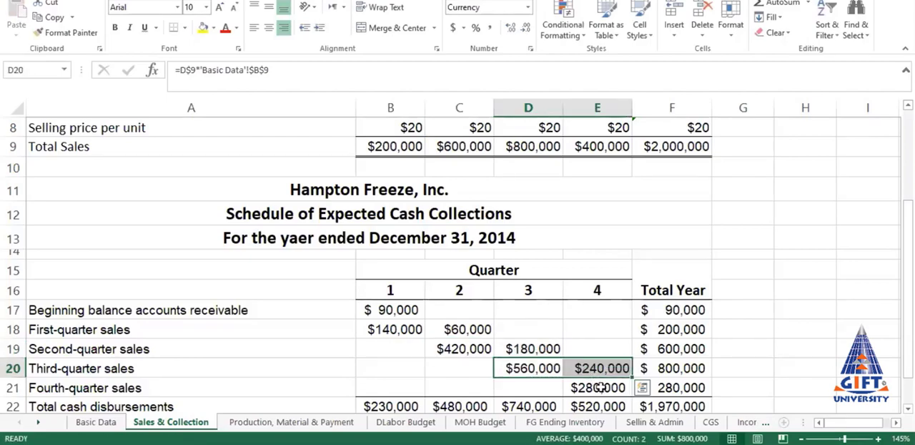
Step: Copy only the same-quarter collection formula from D20 to E21 for fourth-quarter sales
click(599, 388)
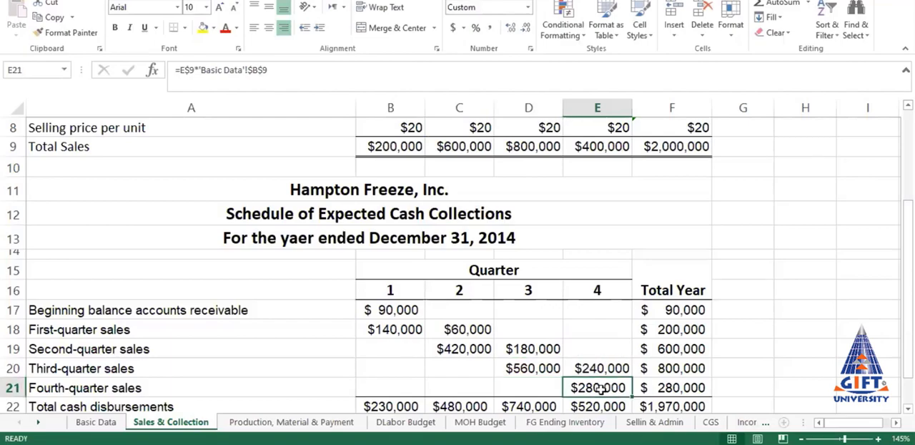
click(541, 369)
key(ctrl+c)
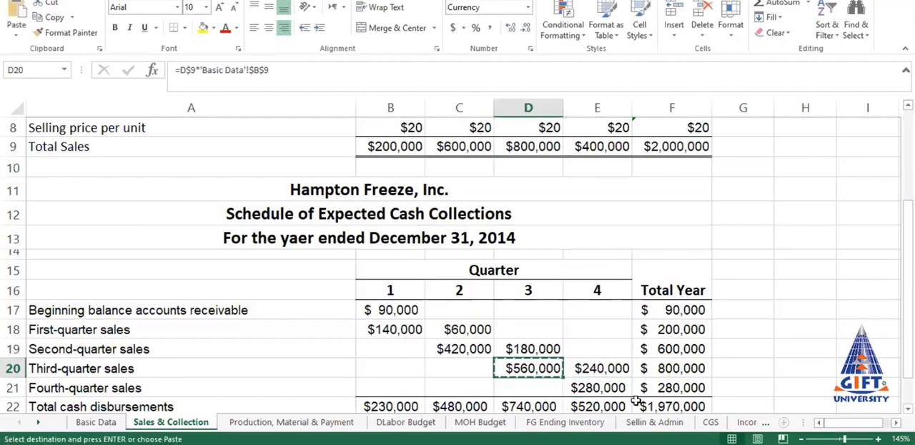
click(606, 388)
key(Return)
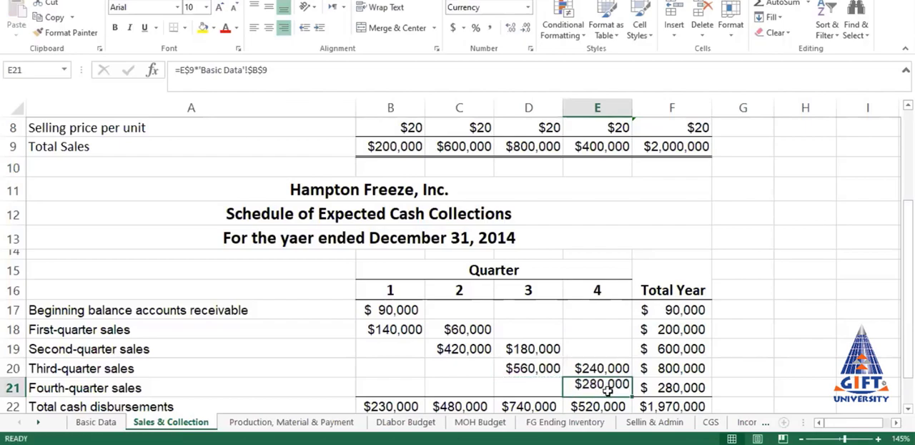
click(780, 313)
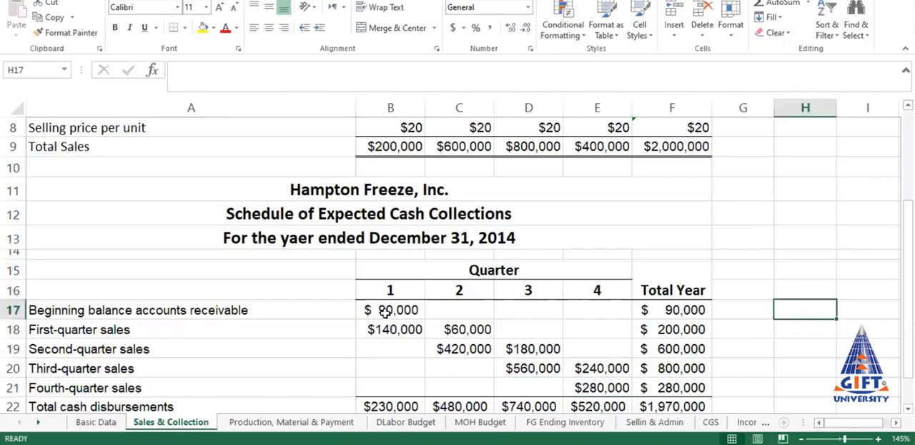
Step: Total the beginning receivables row in F17 with =SUM(B17:E17) and fill the formula down through F21
click(672, 310)
click(781, 4)
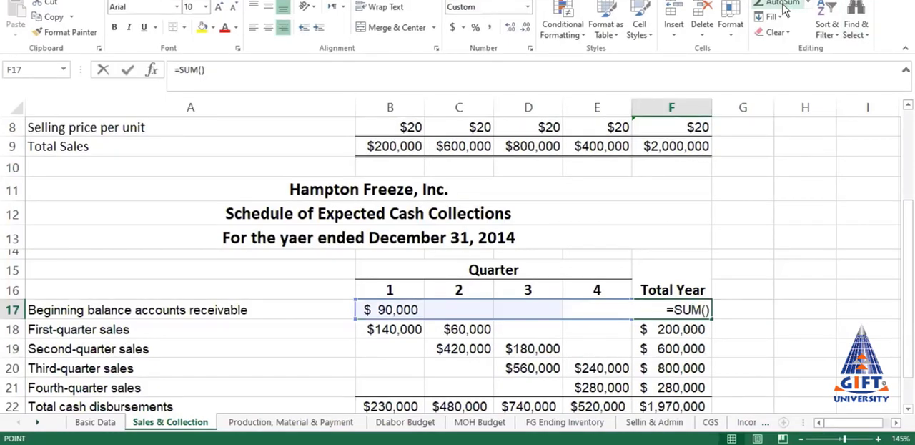
click(425, 309)
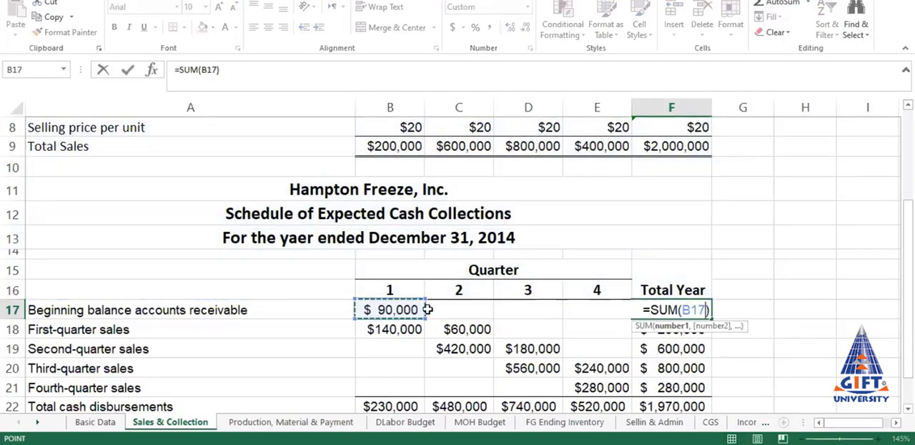
drag(427, 308, 606, 313)
key(Return)
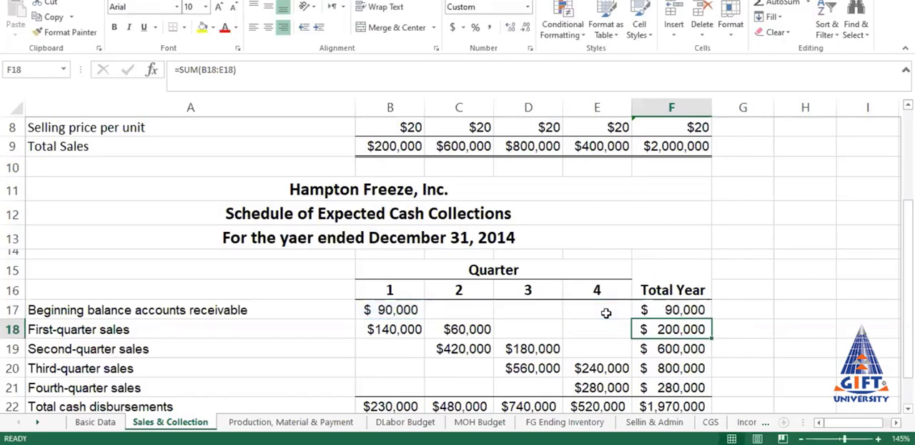
click(704, 312)
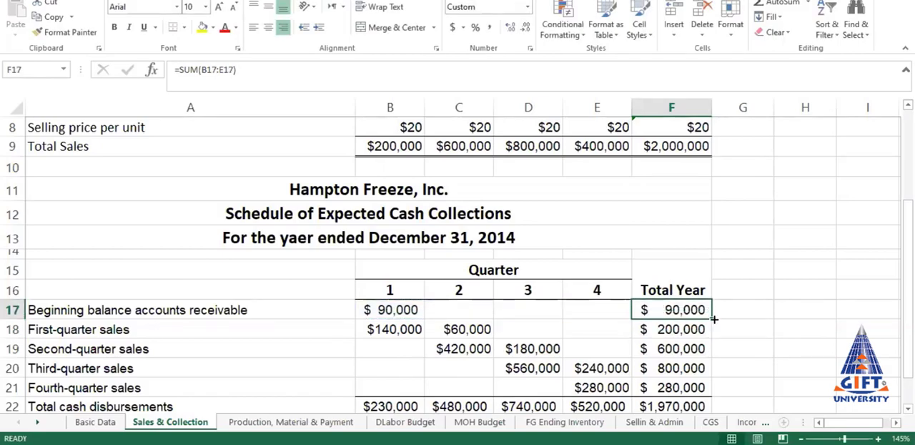
drag(714, 319, 714, 393)
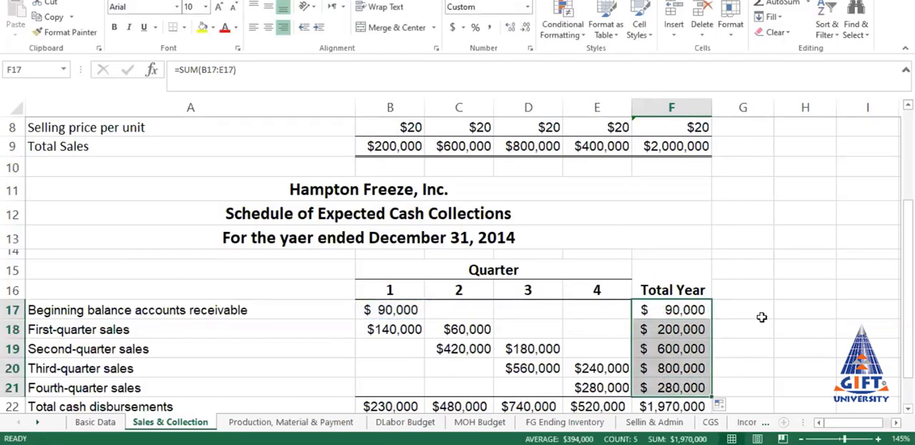
Step: Sum quarter 1 collections in B22 with =SUM(B17:B21) and fill the formula across through E22
click(386, 406)
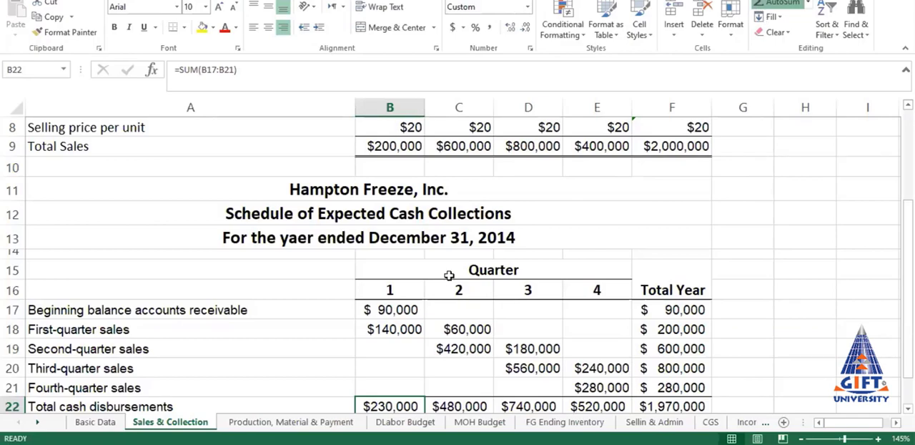
click(763, 15)
click(408, 296)
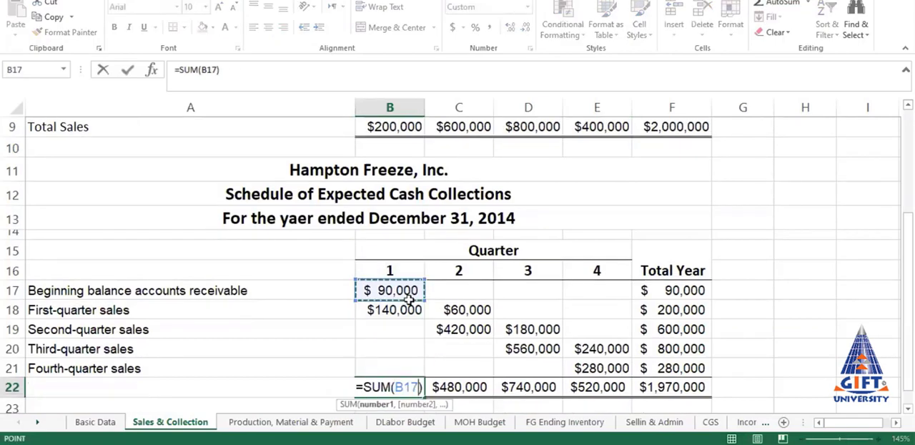
drag(407, 296, 419, 369)
key(Return)
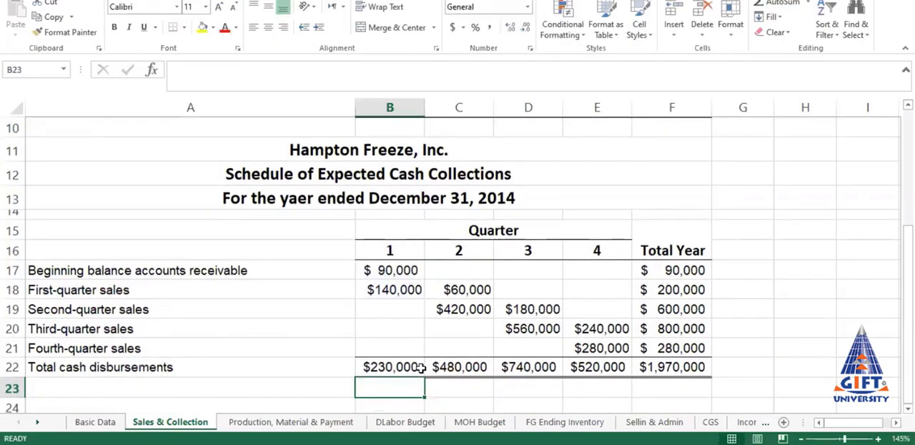
click(416, 369)
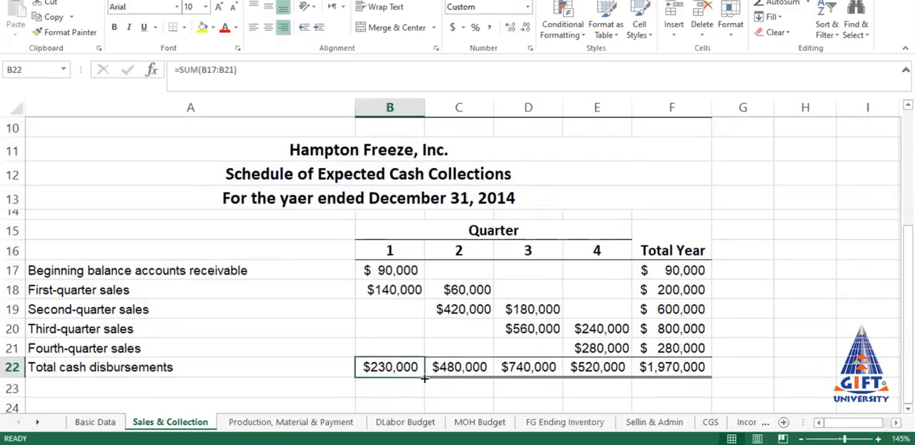
drag(424, 378, 615, 394)
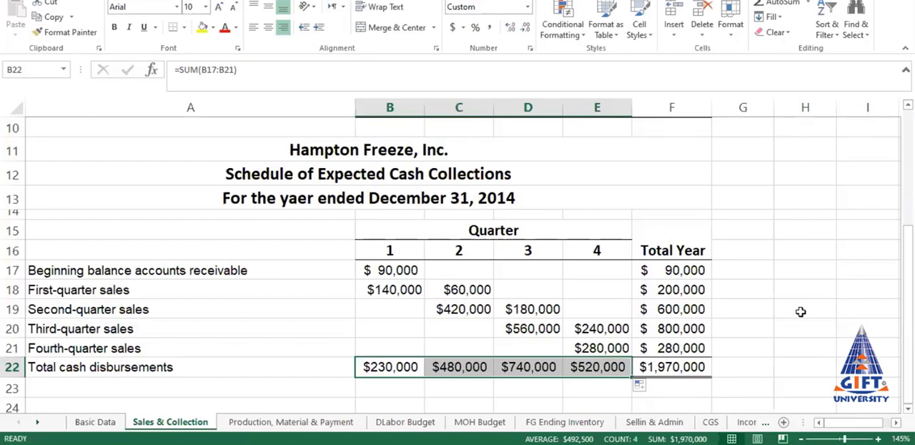
Step: Review the total cash formulas in row 22 for the year and for quarters 1 to 3
click(672, 366)
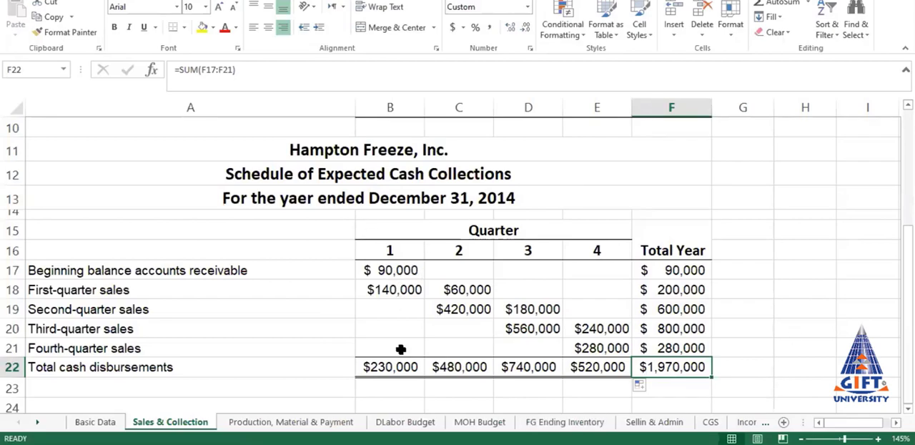
click(387, 368)
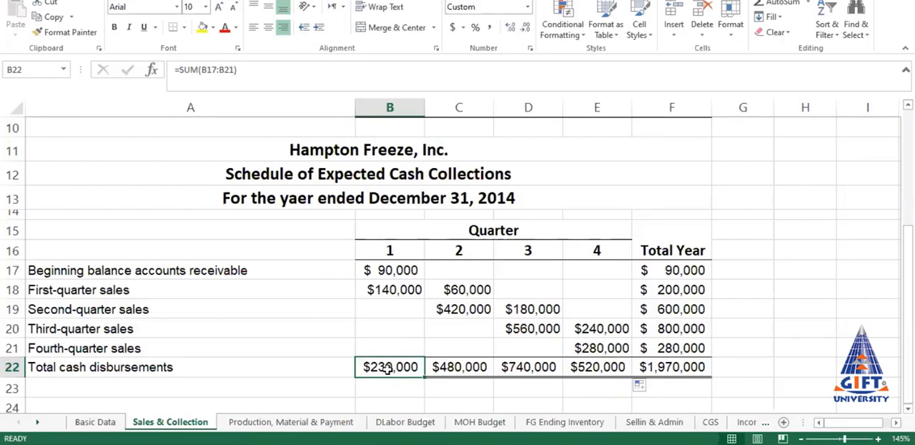
click(463, 364)
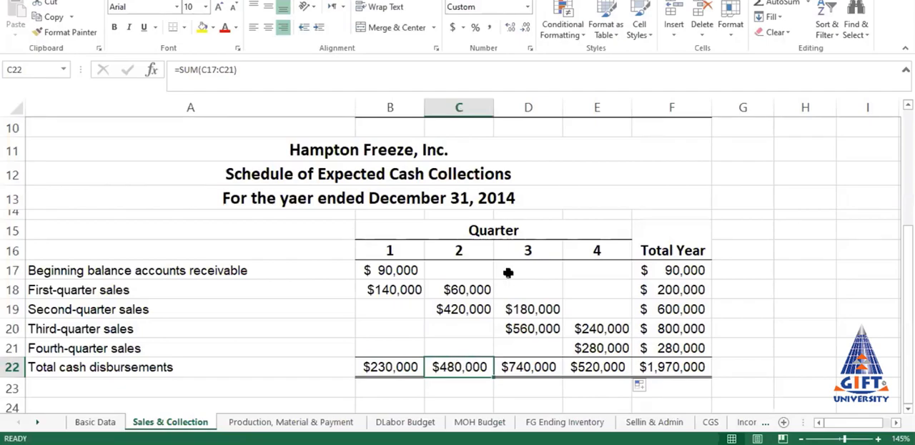
click(518, 367)
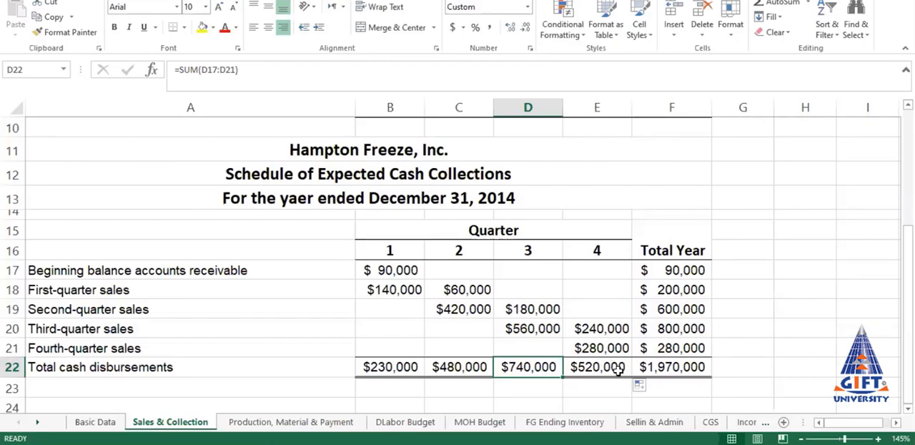
click(686, 366)
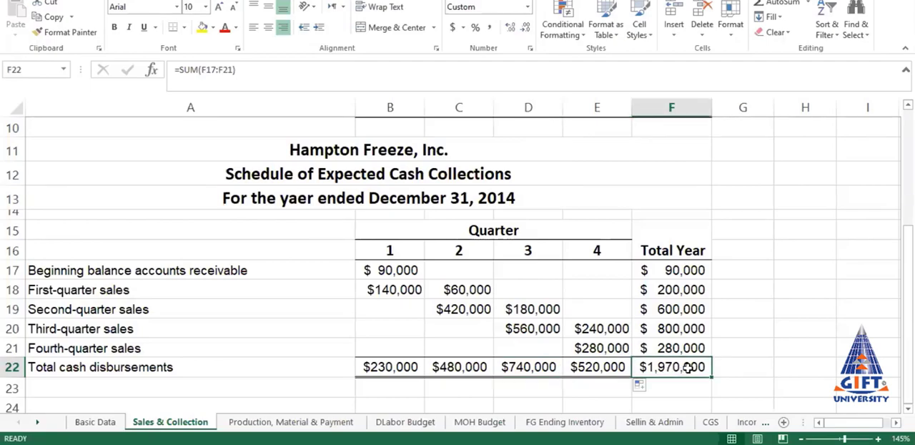